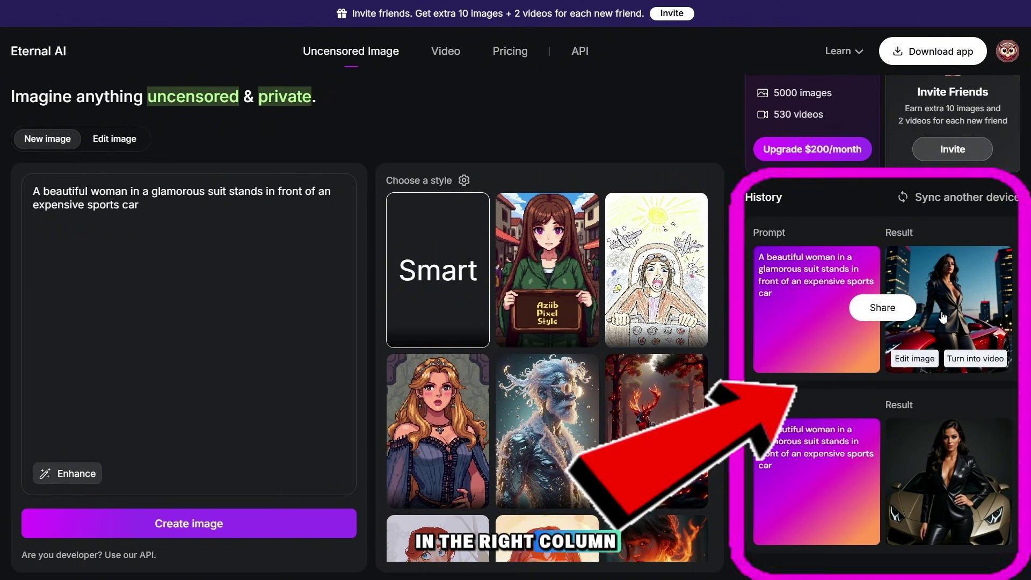
pyautogui.moveTo(944, 453)
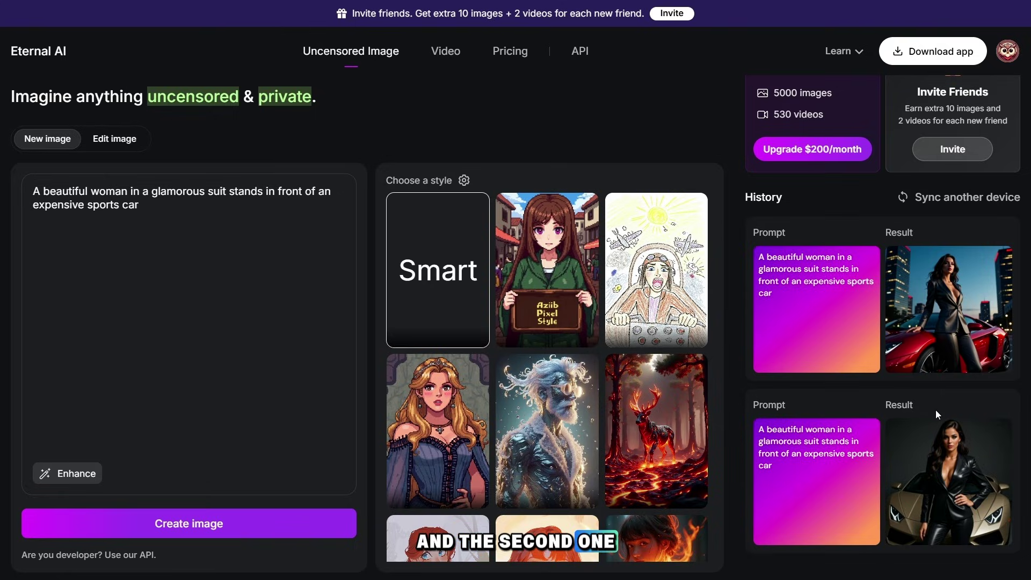
pyautogui.click(945, 460)
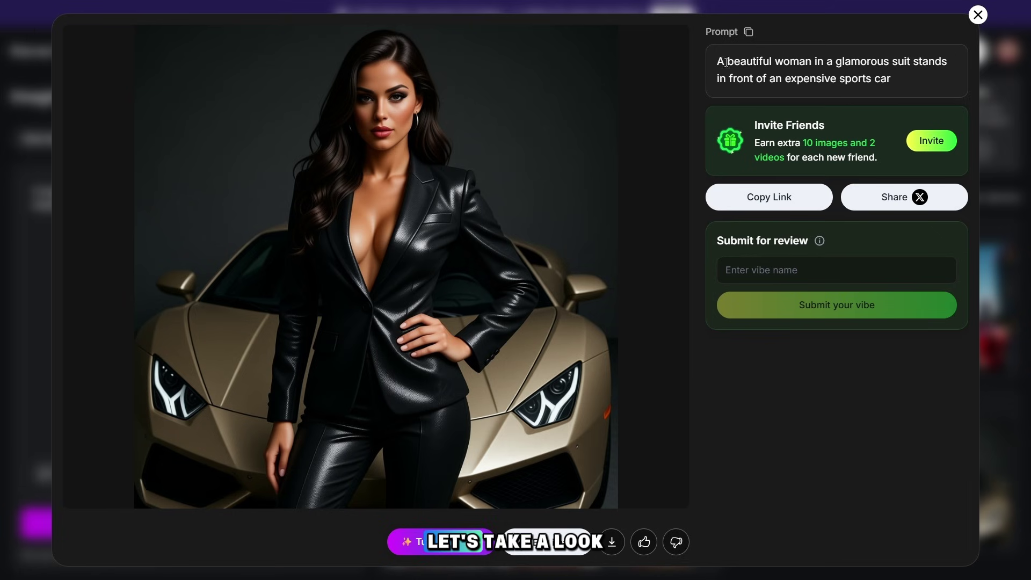
pyautogui.press('Escape')
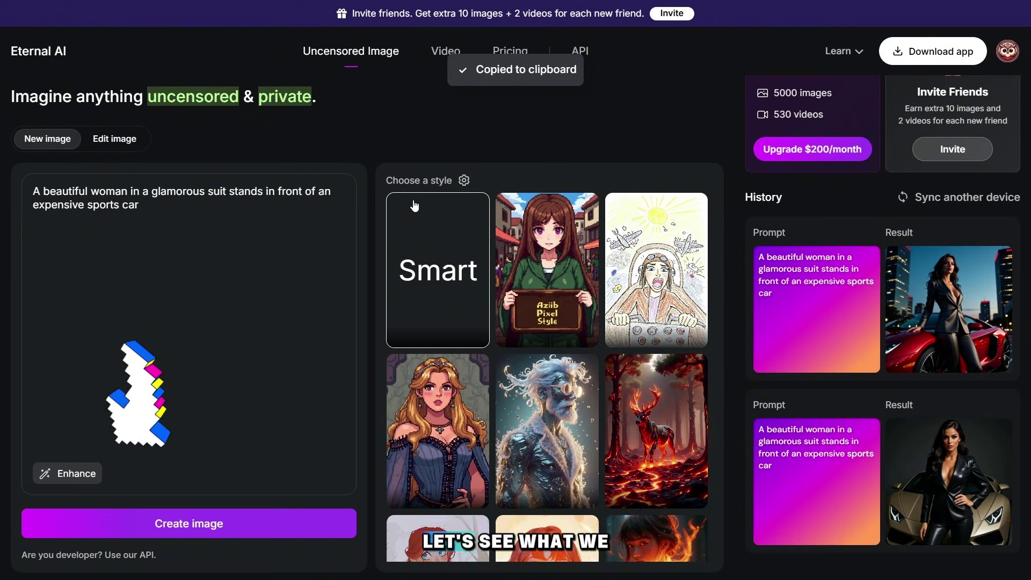
pyautogui.click(984, 282)
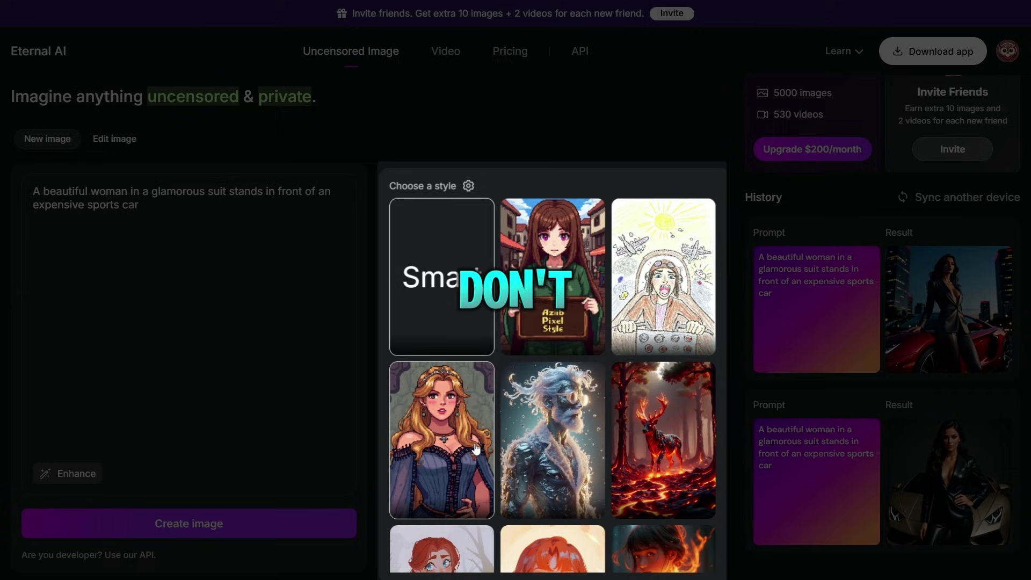
# Step: Scroll through the style grid and enlarge the white-suit beach result to inspect it
pyautogui.scroll(-3, 473, 453)
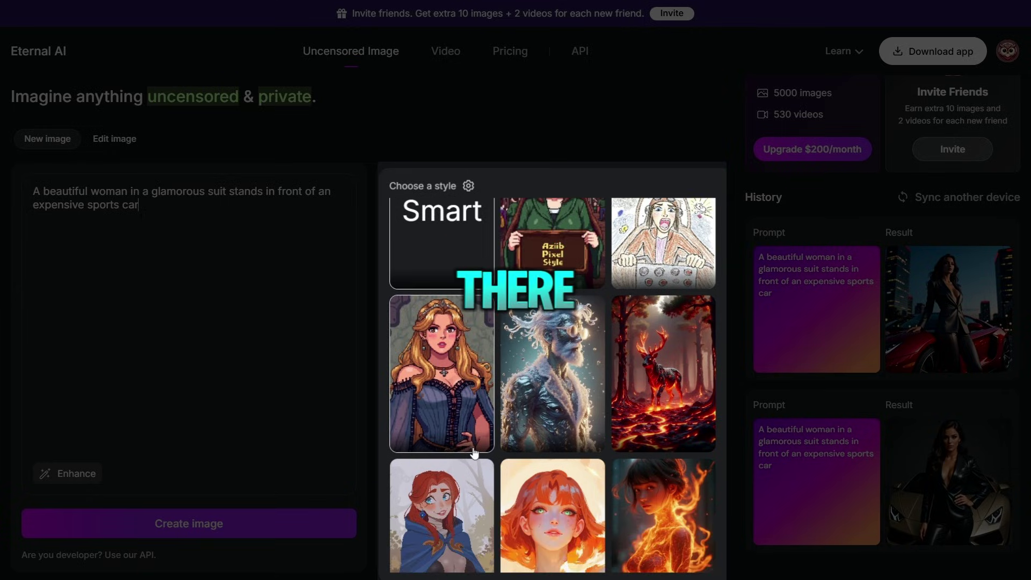
pyautogui.scroll(-4, 474, 453)
pyautogui.scroll(3, 475, 453)
pyautogui.scroll(-5, 474, 456)
pyautogui.scroll(-10, 474, 455)
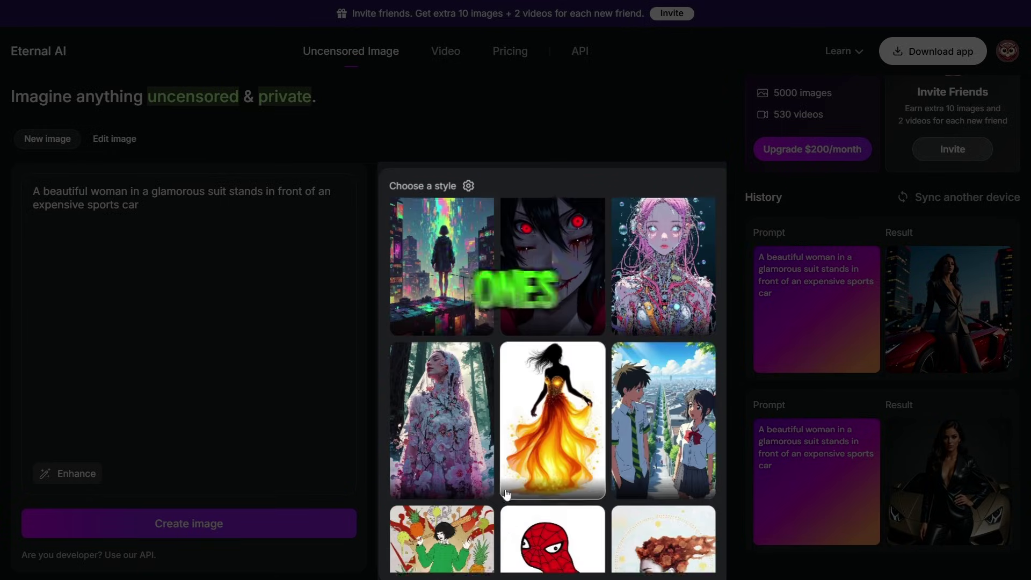
pyautogui.scroll(-3, 514, 494)
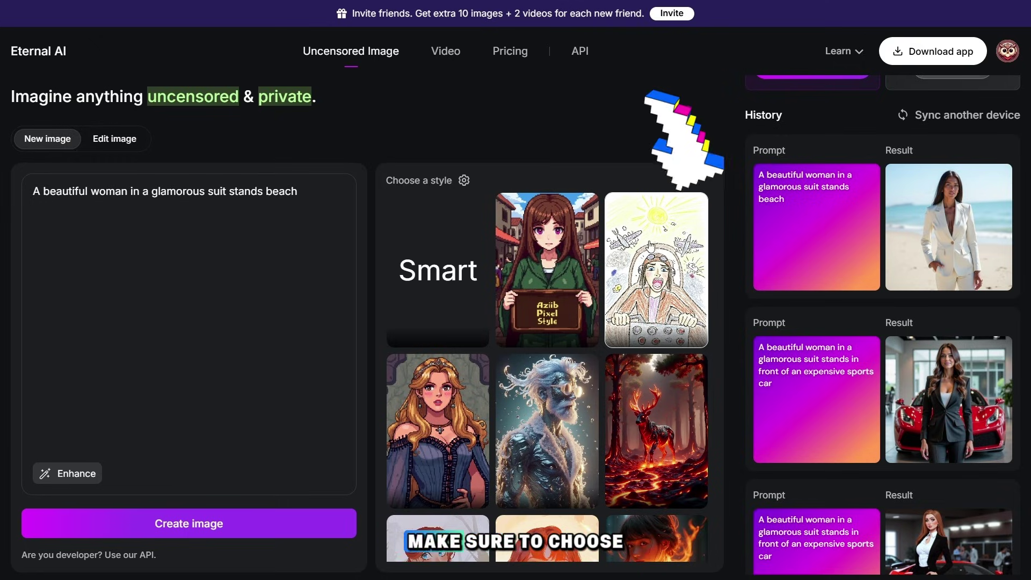
pyautogui.moveTo(940, 372)
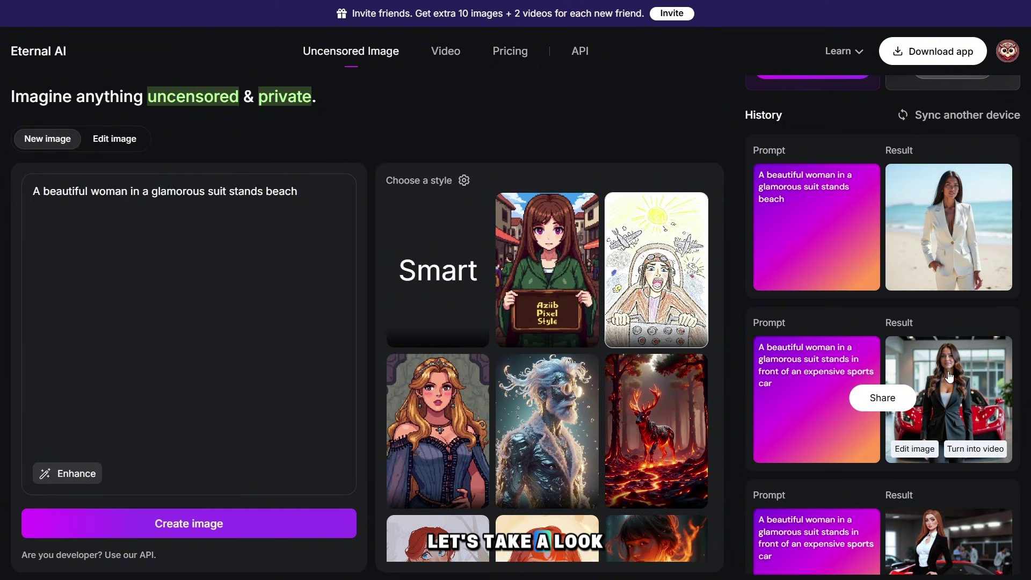
pyautogui.click(954, 382)
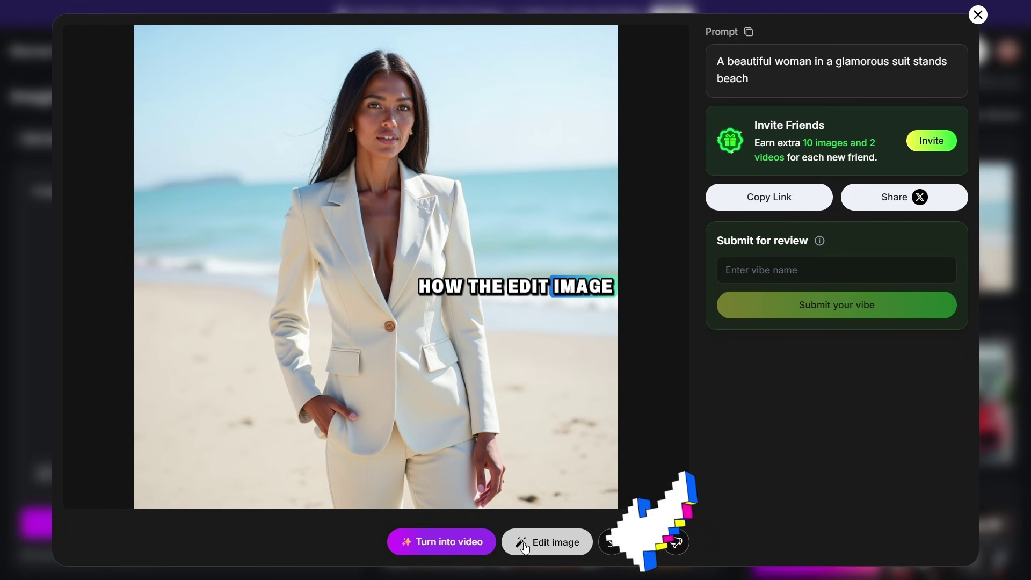
# Step: Edit the beach suit photo with a custom description and view the white-dress-with-ship result
pyautogui.click(555, 542)
pyautogui.moveTo(471, 289)
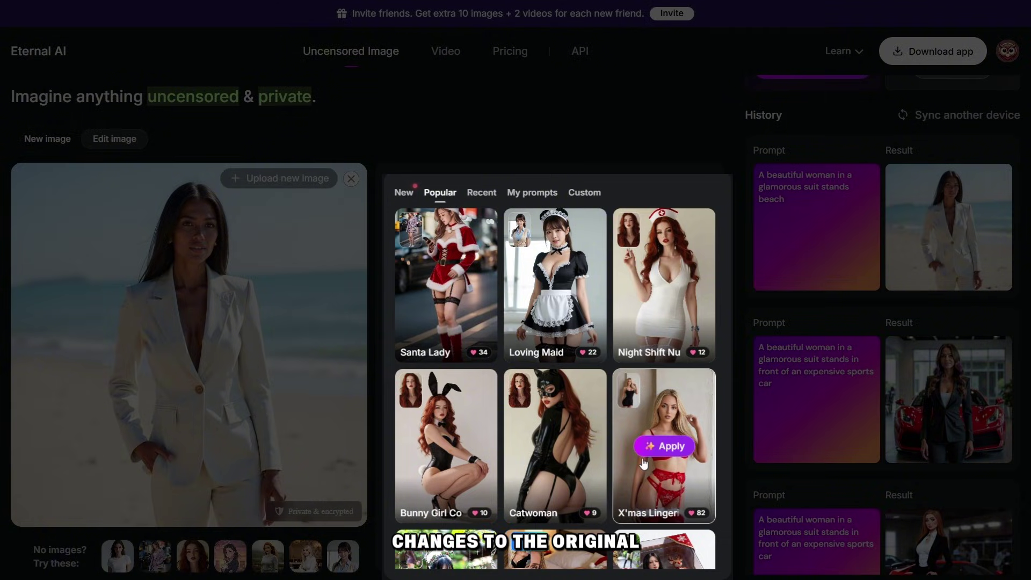
pyautogui.click(582, 189)
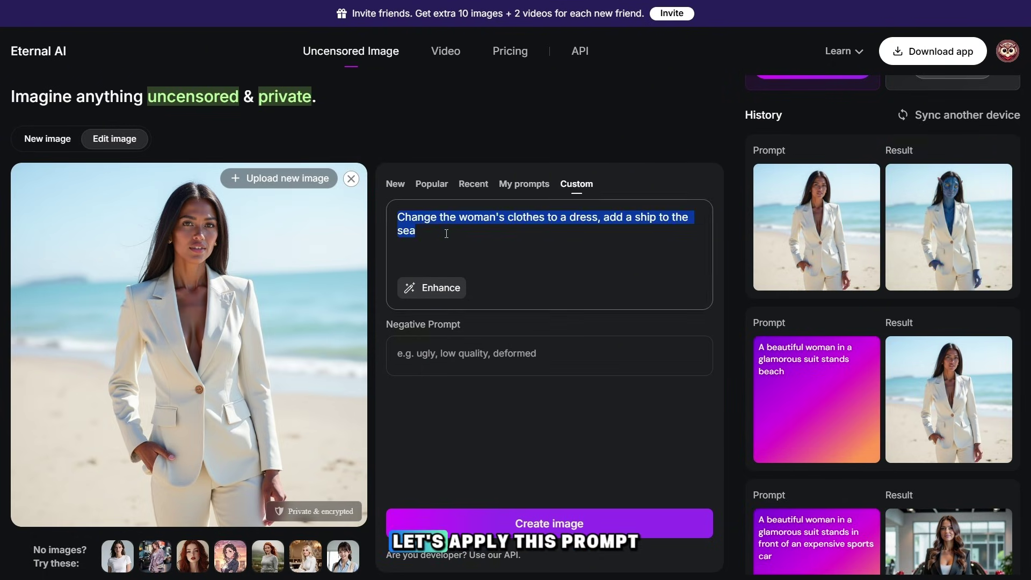
pyautogui.click(592, 523)
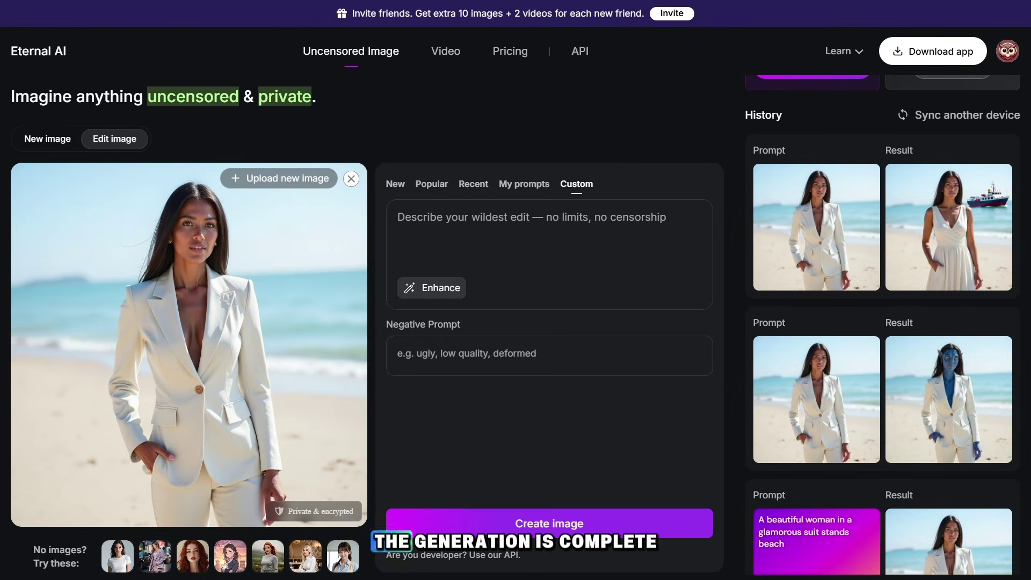
pyautogui.click(816, 208)
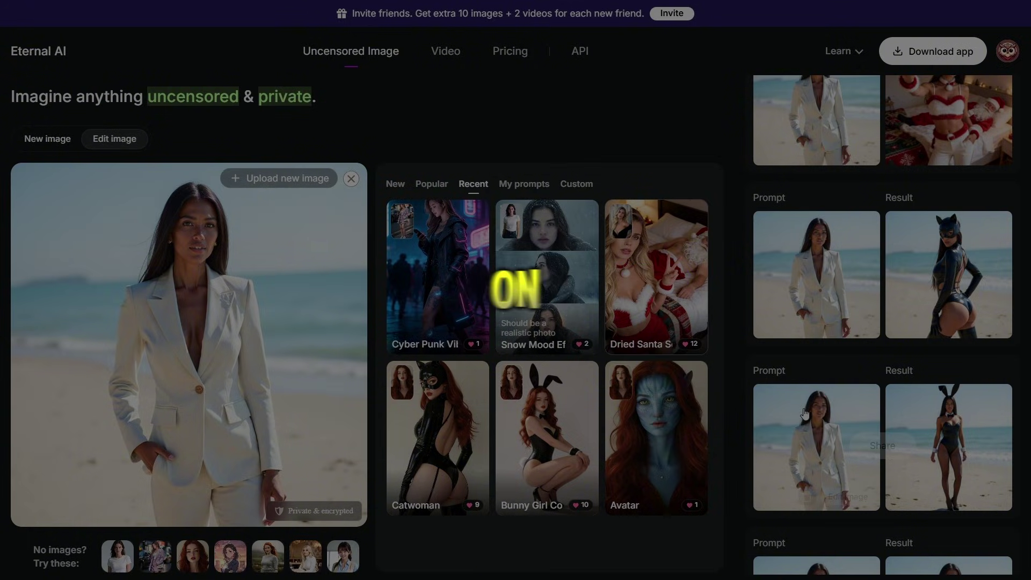
# Step: Open the bunny costume result full size and scroll through the edited previews
pyautogui.click(961, 436)
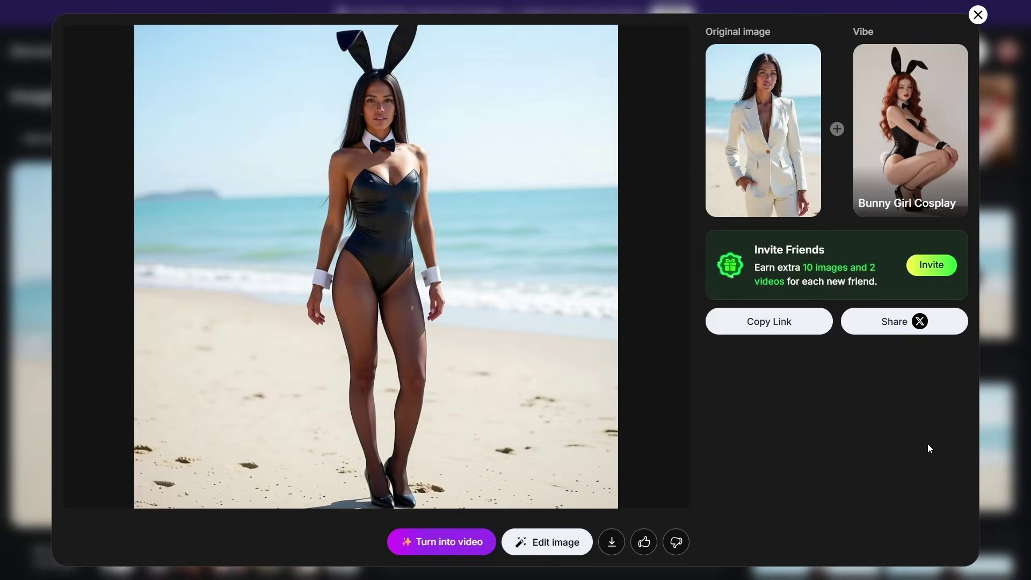
pyautogui.scroll(-1, 971, 250)
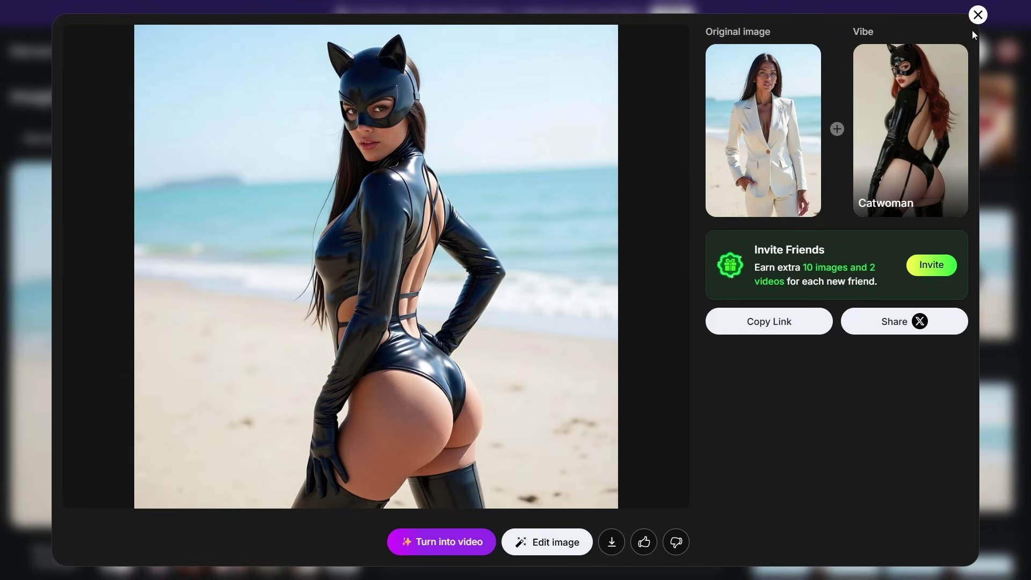
pyautogui.scroll(-1, 944, 98)
pyautogui.scroll(-1, 965, 235)
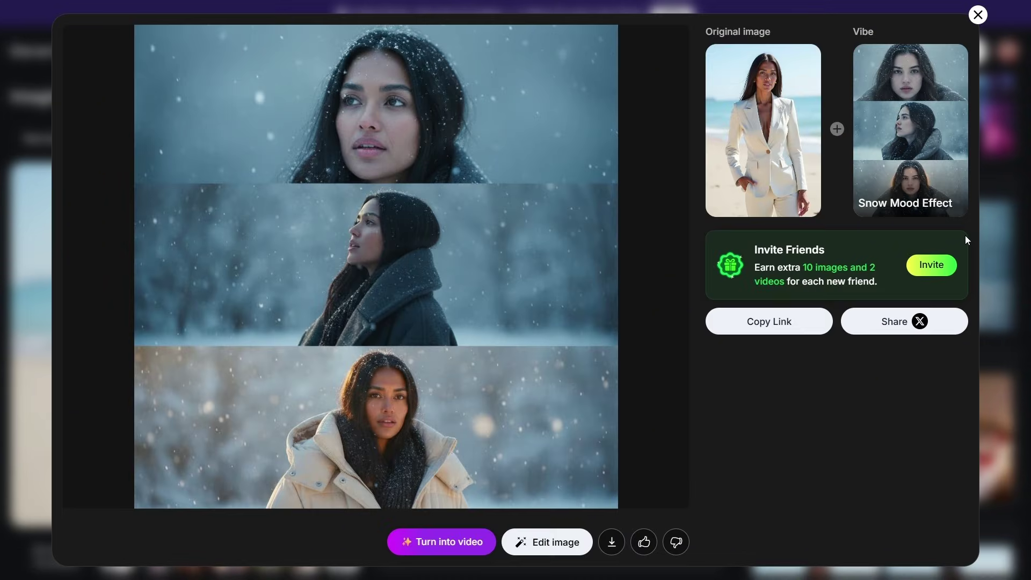
pyautogui.scroll(-1, 961, 207)
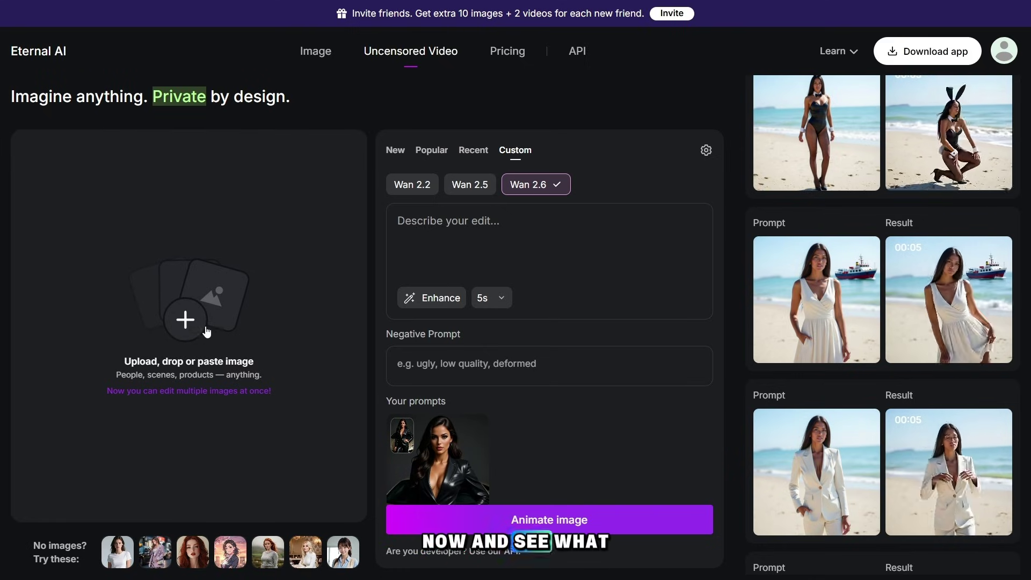
# Step: Add the palace photo to animate and try the Wan 2.2, 2.5 and 2.6 models
pyautogui.click(185, 320)
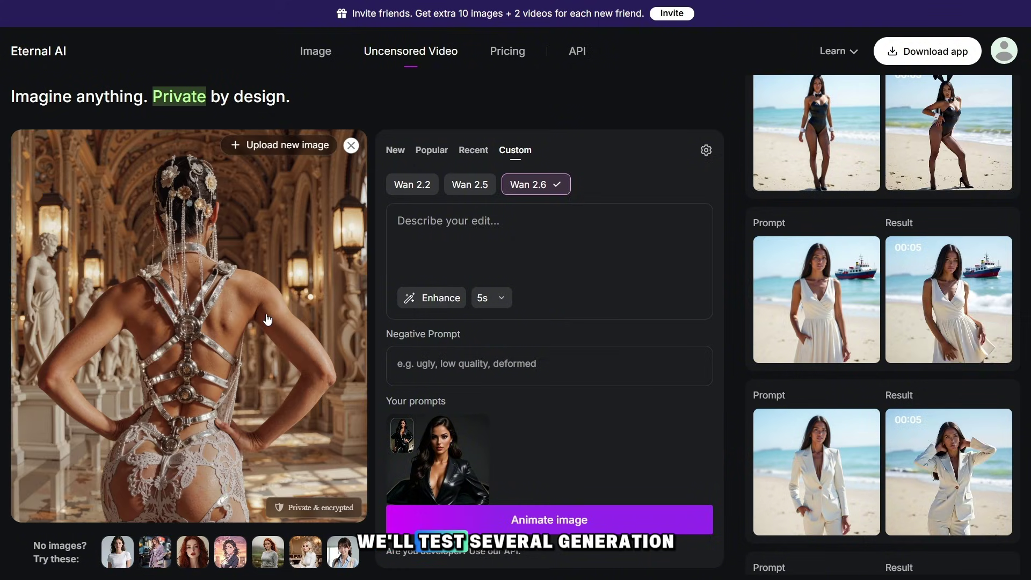
pyautogui.click(419, 187)
pyautogui.click(471, 184)
pyautogui.click(550, 185)
# Step: Enter the motion prompt 'the woman walks as if on a catwalk' and inspect a finished video
pyautogui.click(398, 221)
pyautogui.write('the woman walks as if on a catwalk')
pyautogui.moveTo(398, 221); pyautogui.dragTo(491, 221)
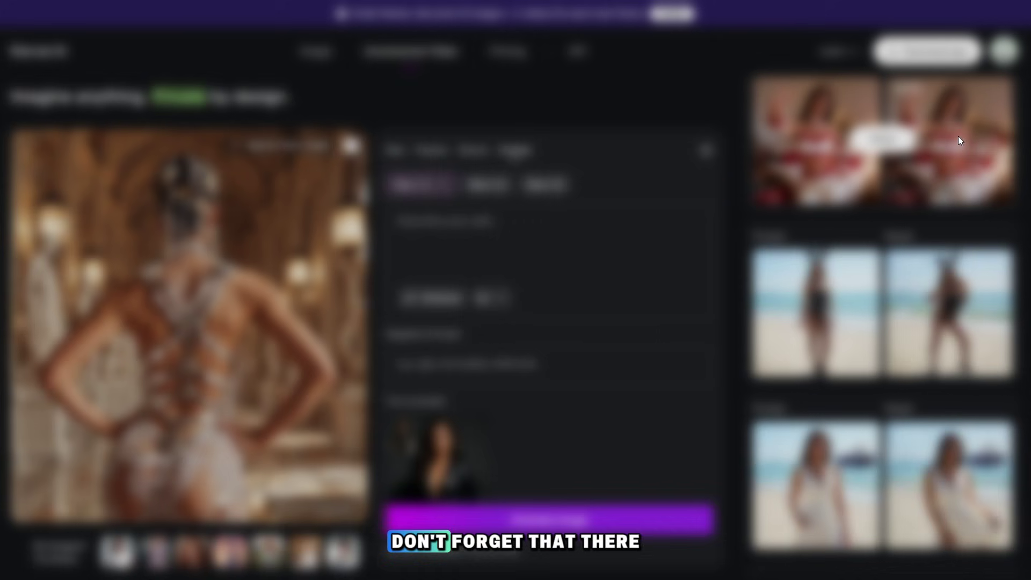
pyautogui.click(958, 136)
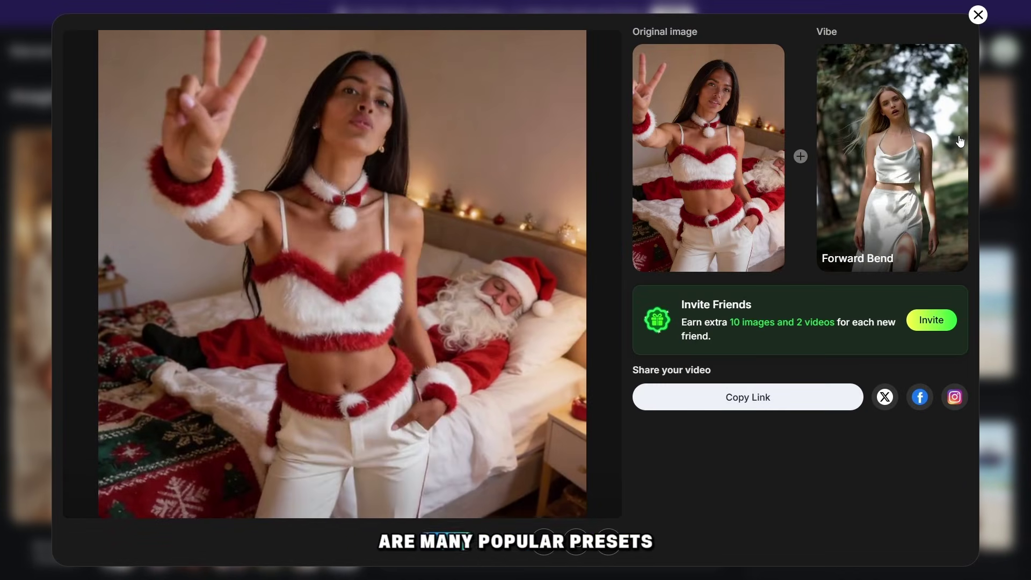
pyautogui.click(978, 15)
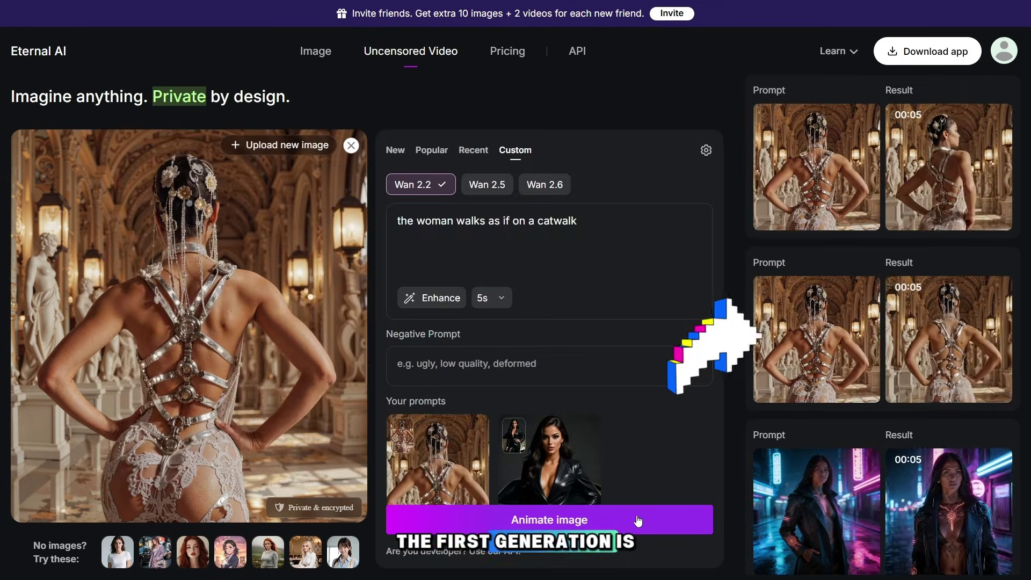
# Step: Play the finished catwalk video result full size
pyautogui.moveTo(965, 330)
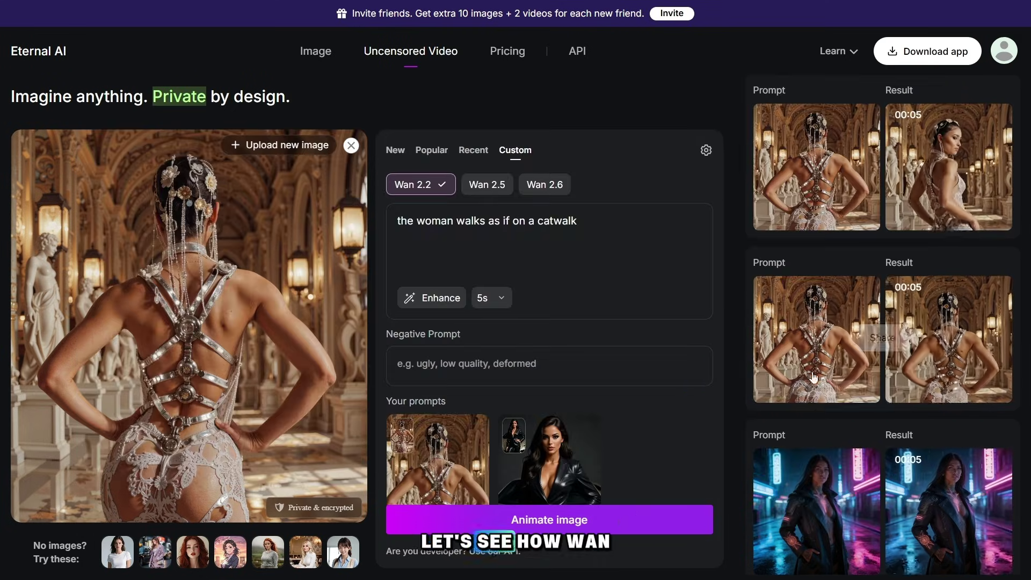
pyautogui.click(955, 347)
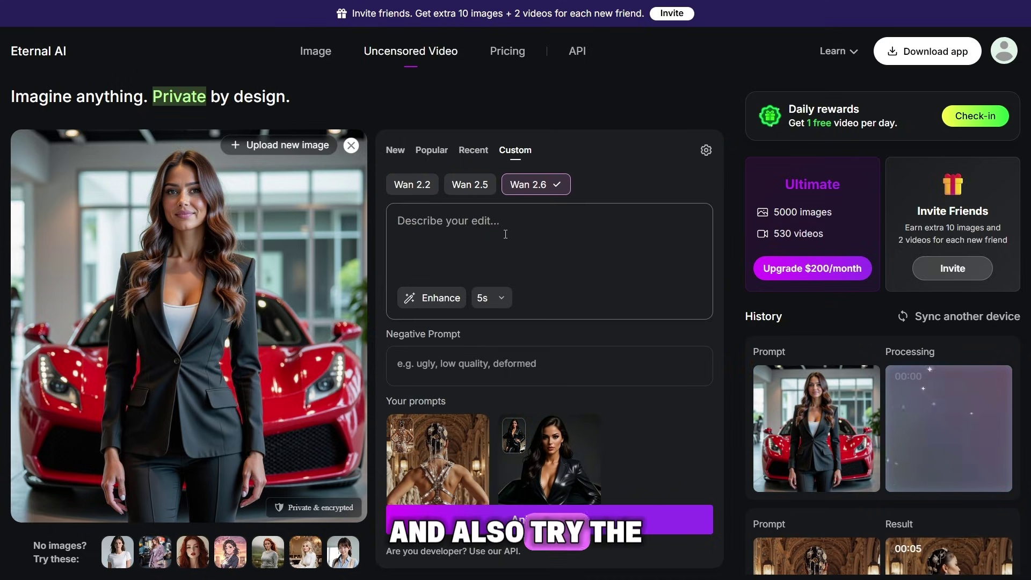
# Step: Paste the smile-and-catwalk motion prompt for the red sports car photo
pyautogui.hotkey('ctrl', 'v')
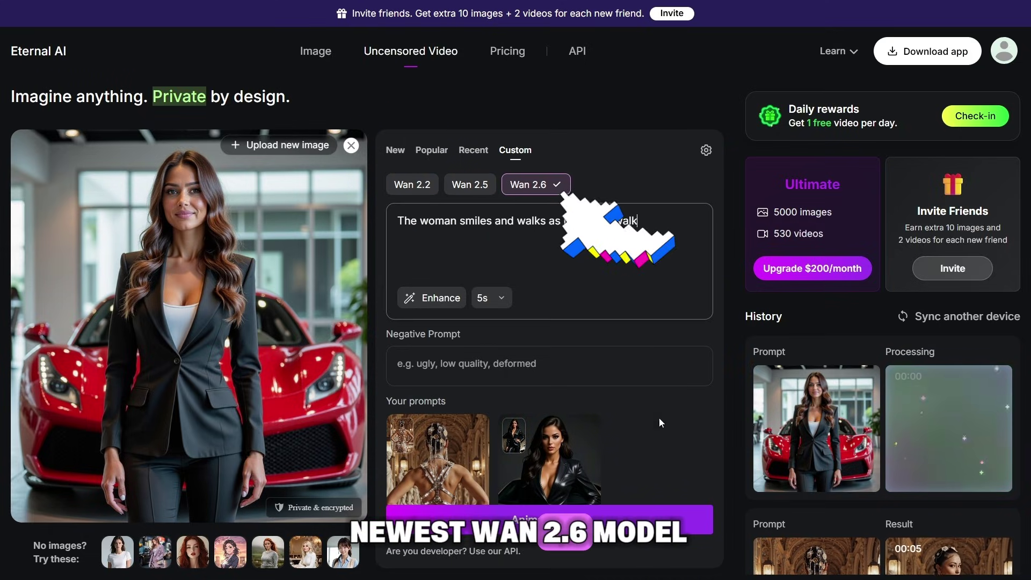